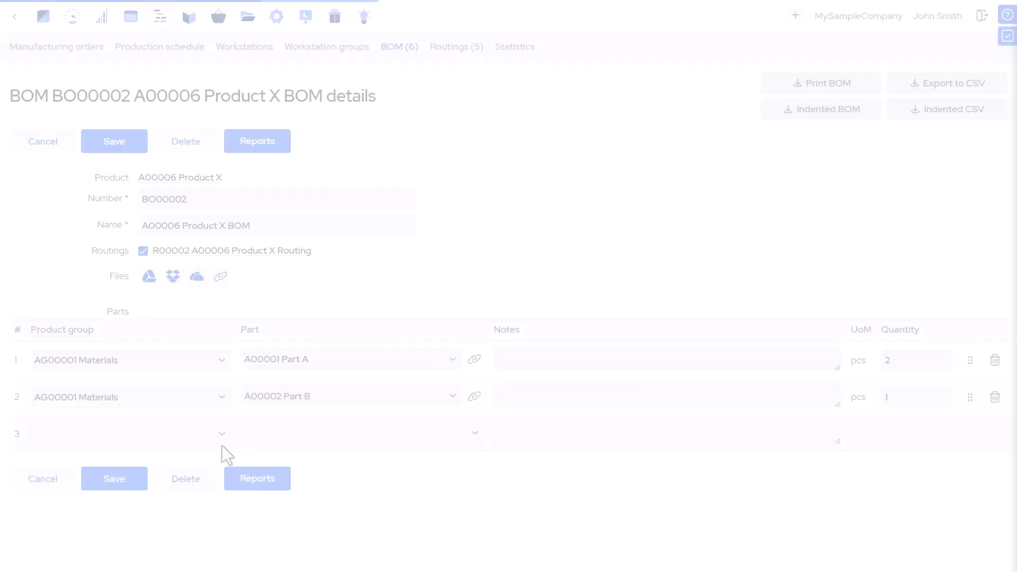
Step: Add A00005 Subassembly of X Level 1 from the AG00002 Subassemblies group as the third part of the Product X BOM
left_click(221, 443)
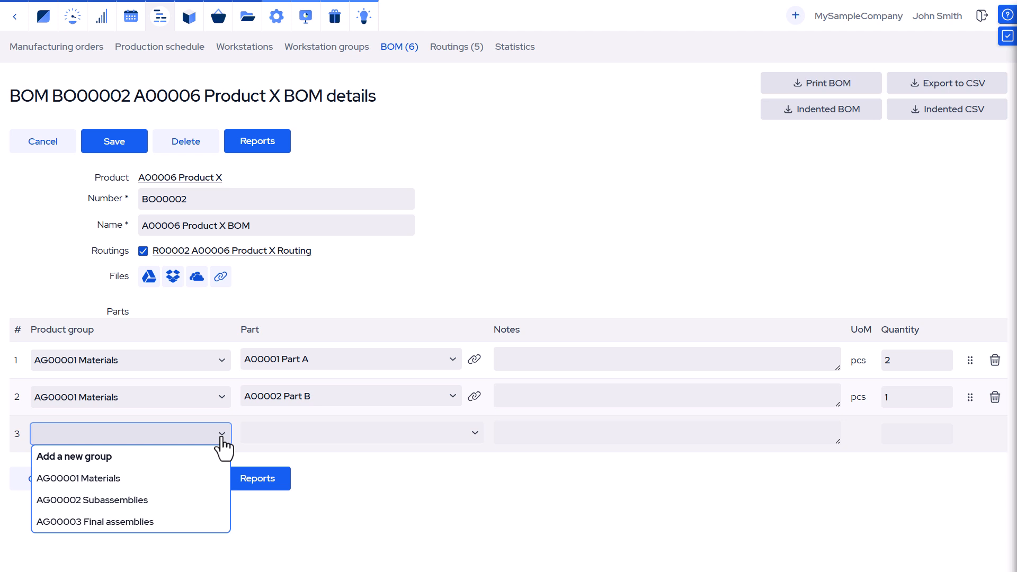
left_click(203, 499)
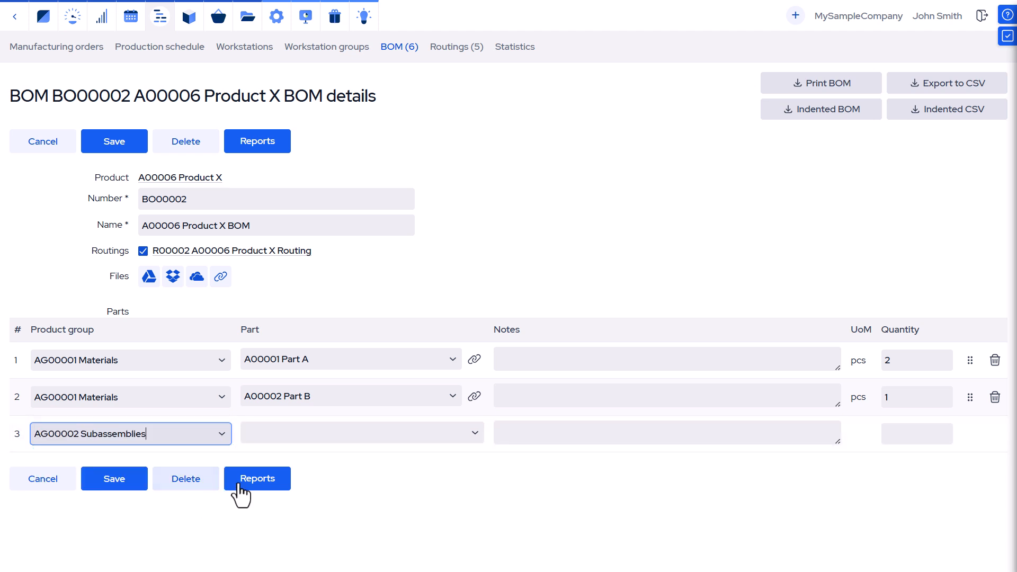
left_click(473, 435)
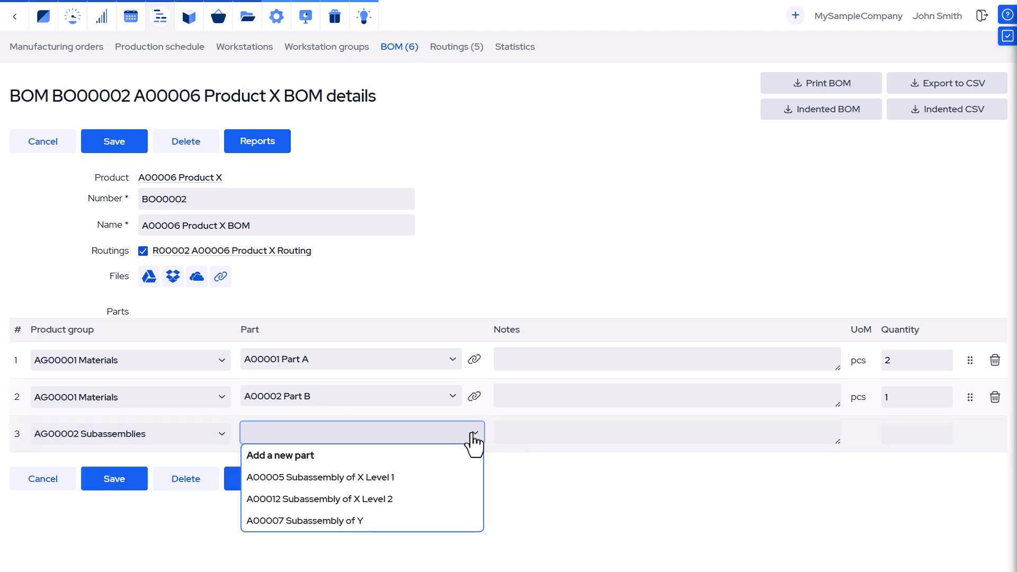
left_click(440, 479)
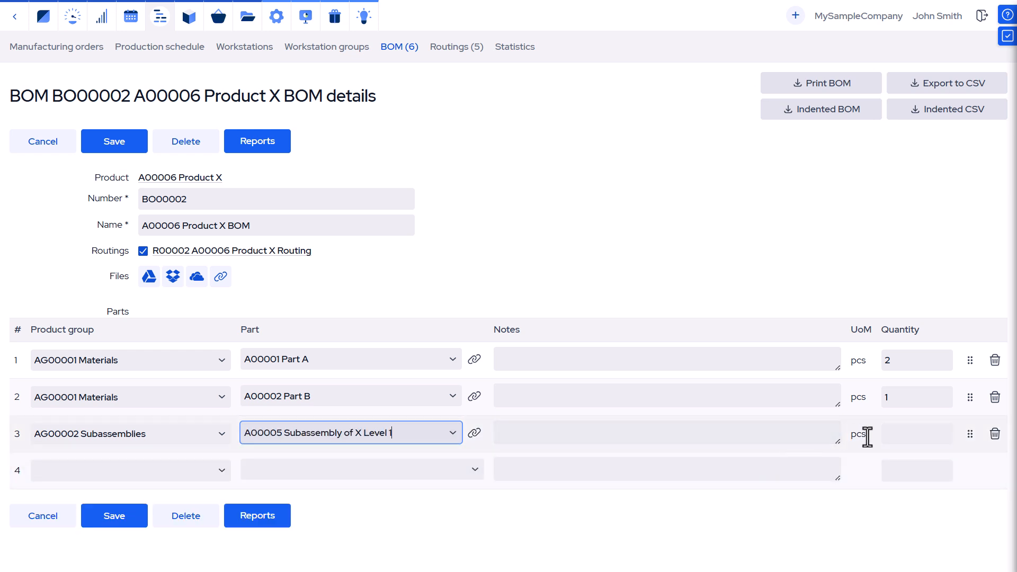
left_click(883, 435)
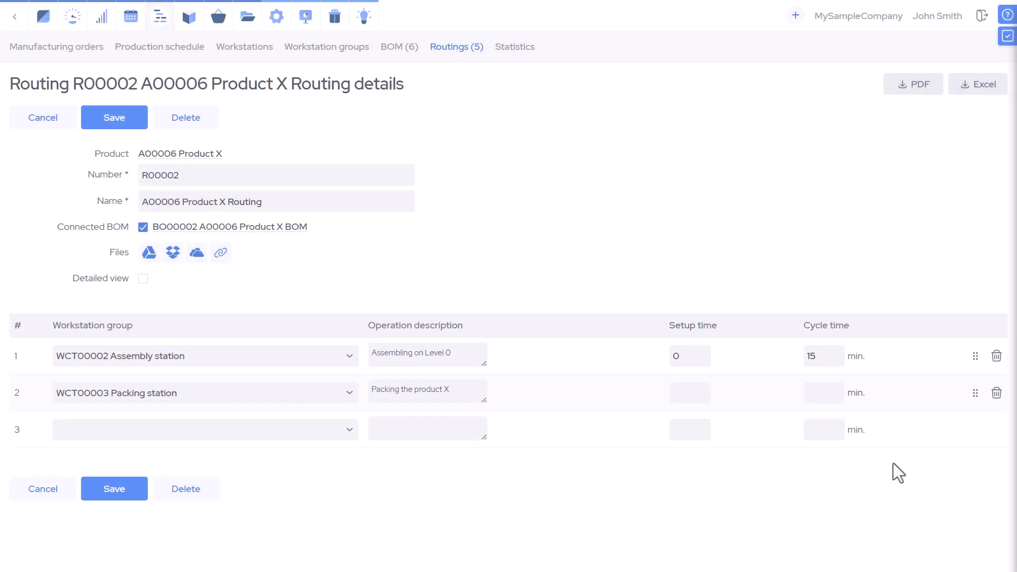
Step: Set the cycle time of the Packing station operation to 45 minutes and save the Product X routing
left_click(828, 392)
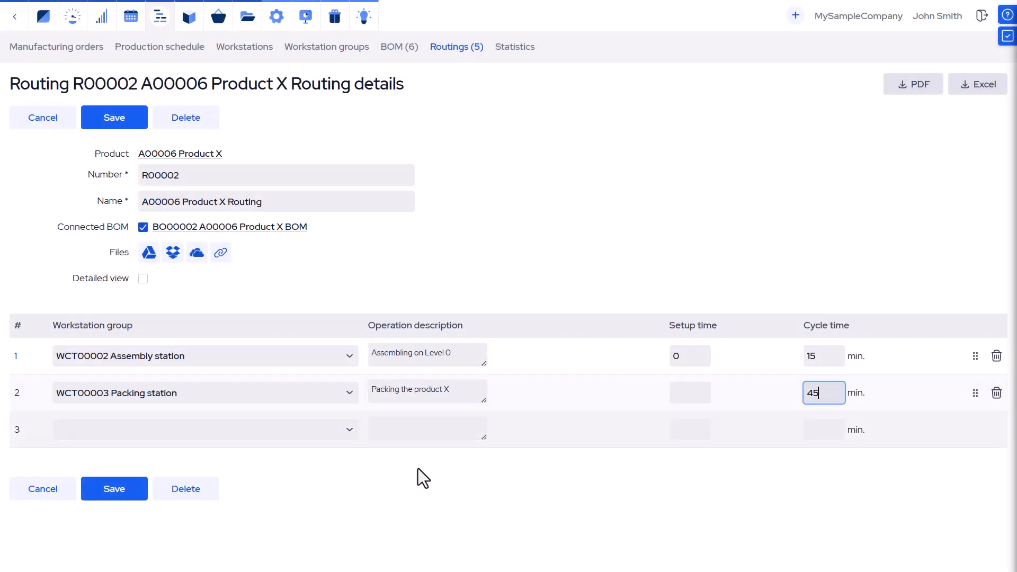
left_click(97, 493)
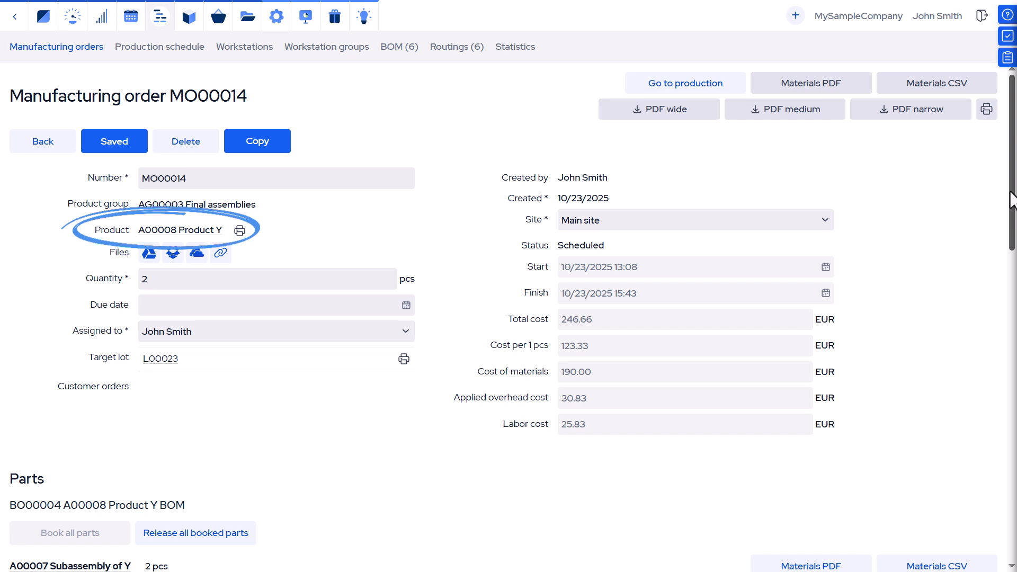
Step: Review the operations and booked parts of Product Y and its subassembly in manufacturing order MO00014
left_click_drag(1011, 200, 1012, 536)
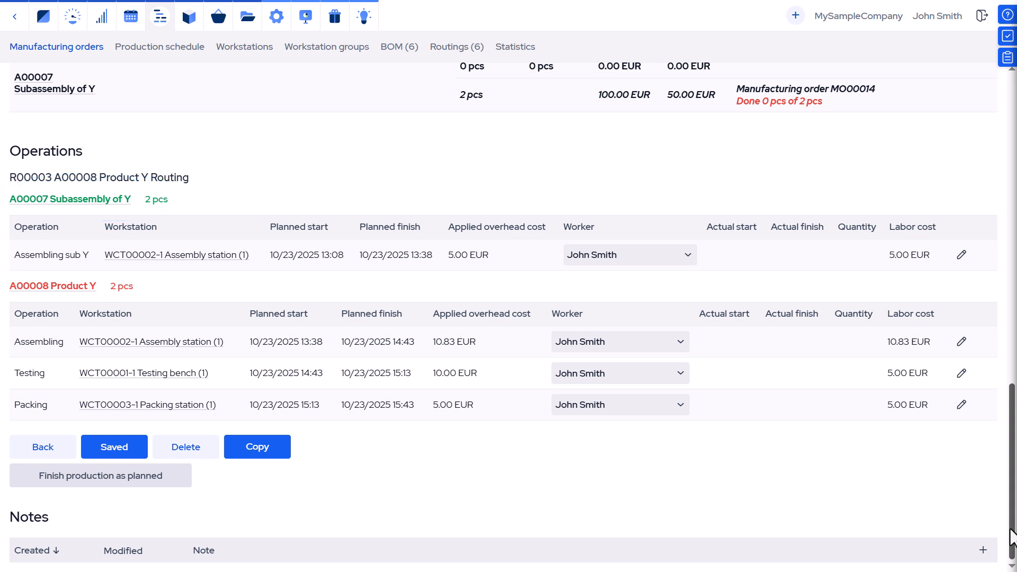
left_click_drag(1012, 538, 981, 384)
scroll(981, 381, "up", 1)
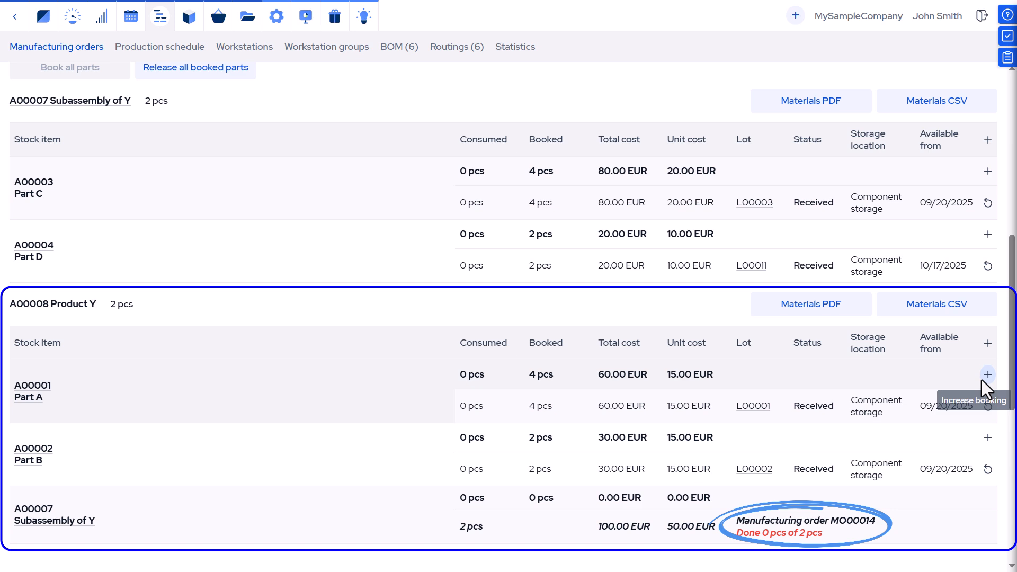
left_click(986, 375)
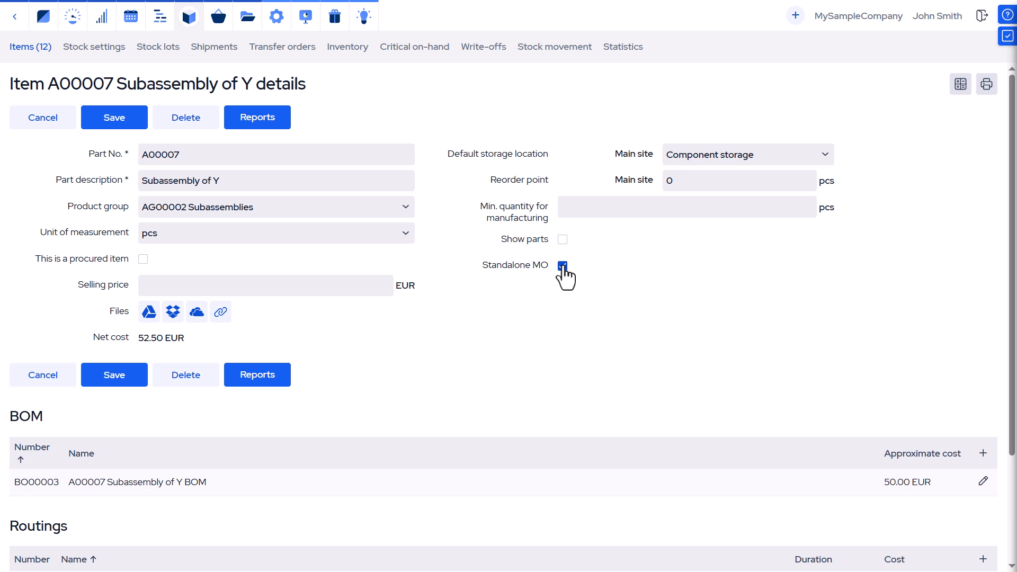
Step: Save Subassembly of Y with Standalone MO enabled, and start its manufacturing order from the Critical on-hand list with quantity 20
left_click(108, 377)
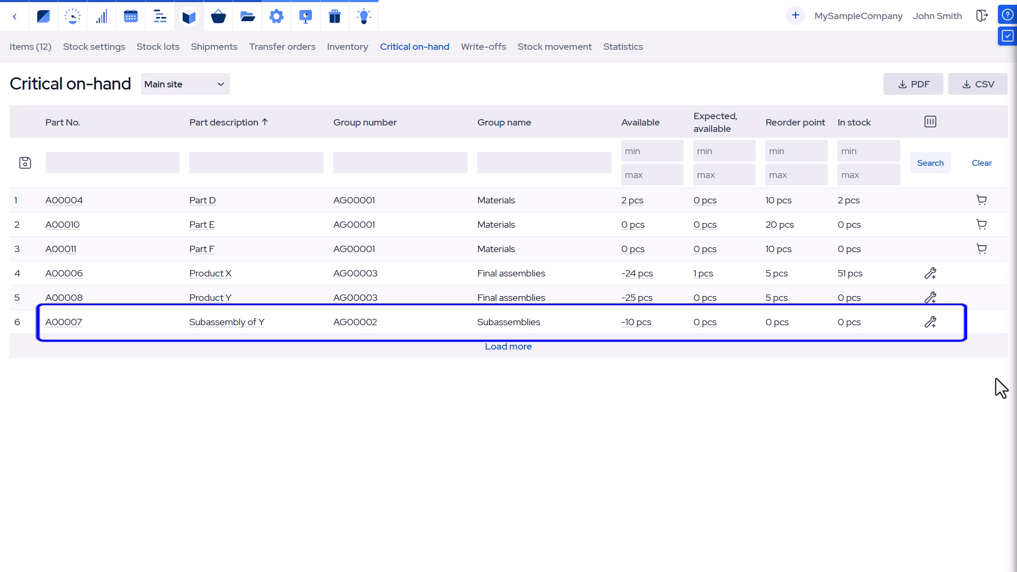
left_click(932, 326)
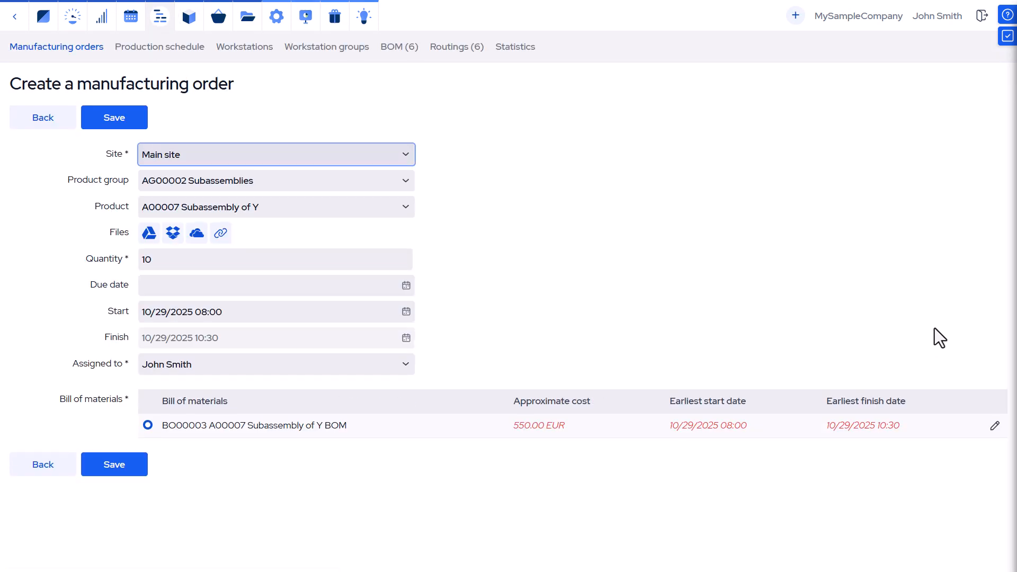
double_click(148, 259)
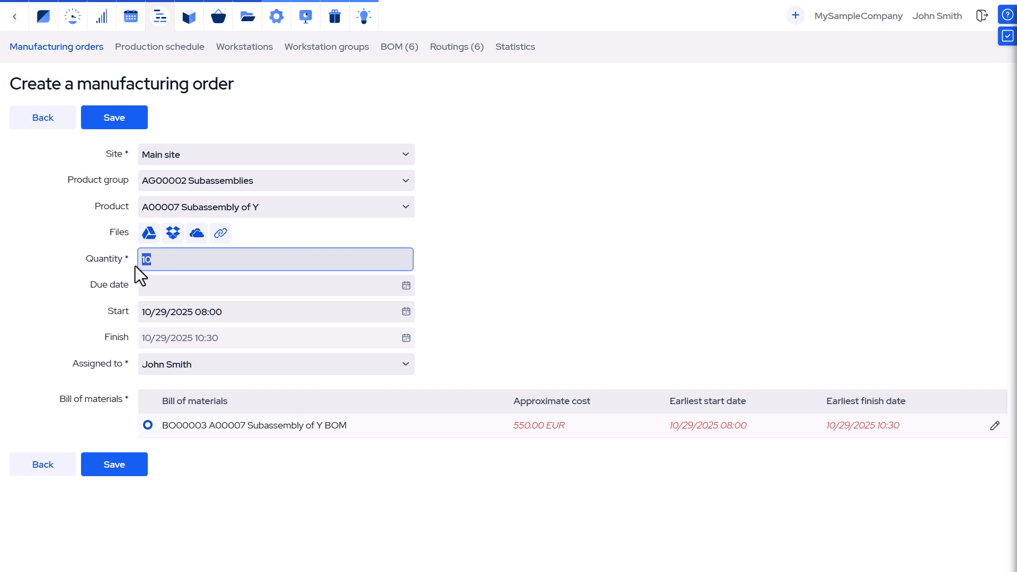
type("20")
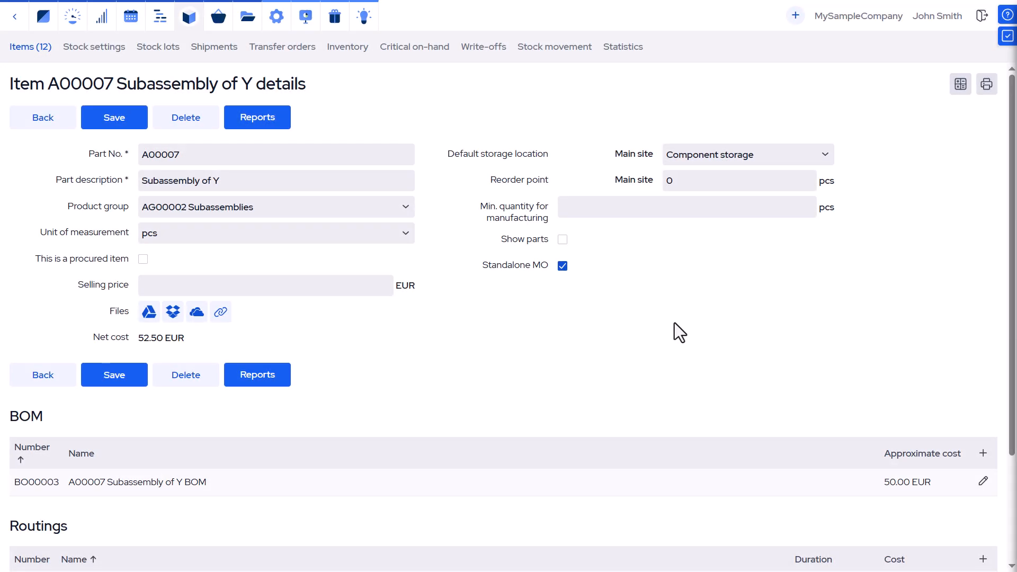
Step: Turn off Standalone MO for item A00007 Subassembly of Y and save the item
left_click(563, 266)
left_click(114, 379)
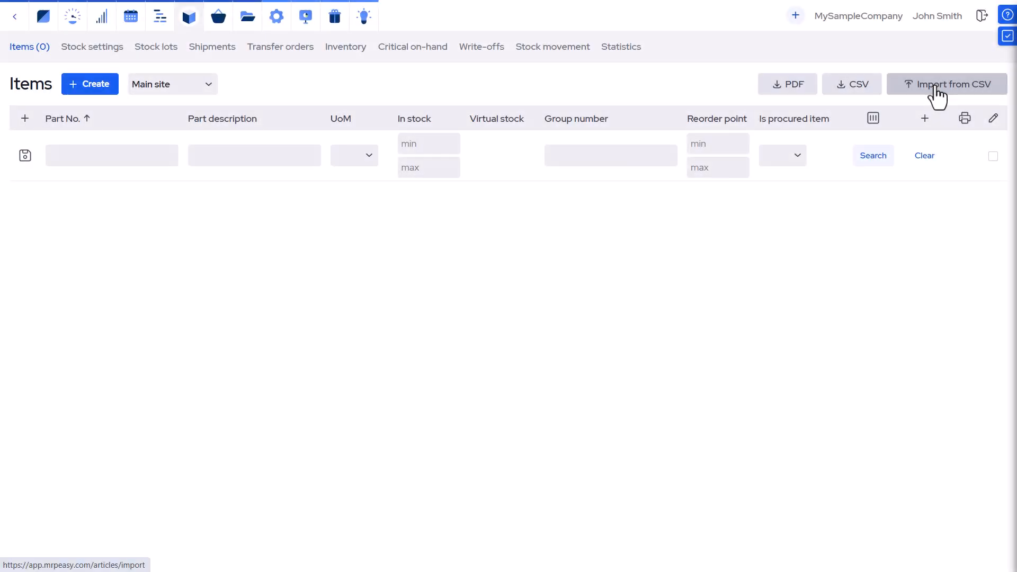
Step: Import the stock items from a CSV file, dismissing the recommended back-up and treating the first row as heading
left_click(935, 89)
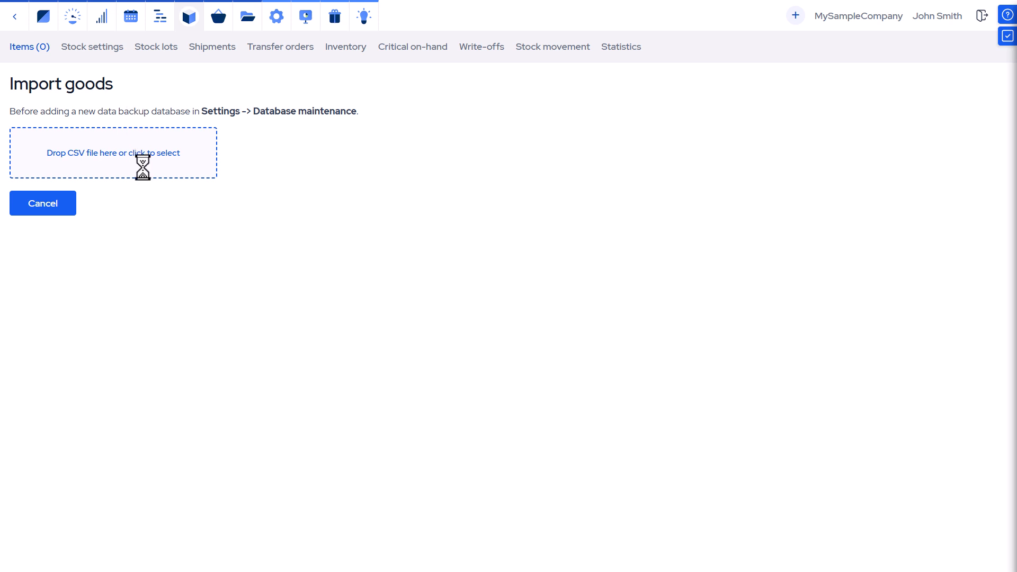
left_click_drag(141, 166, 148, 170)
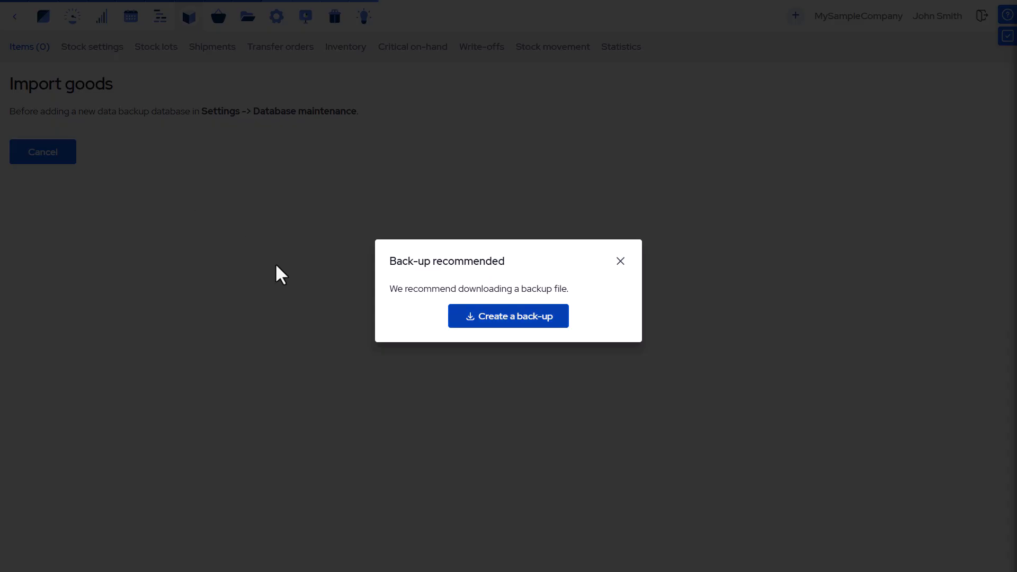
left_click(620, 261)
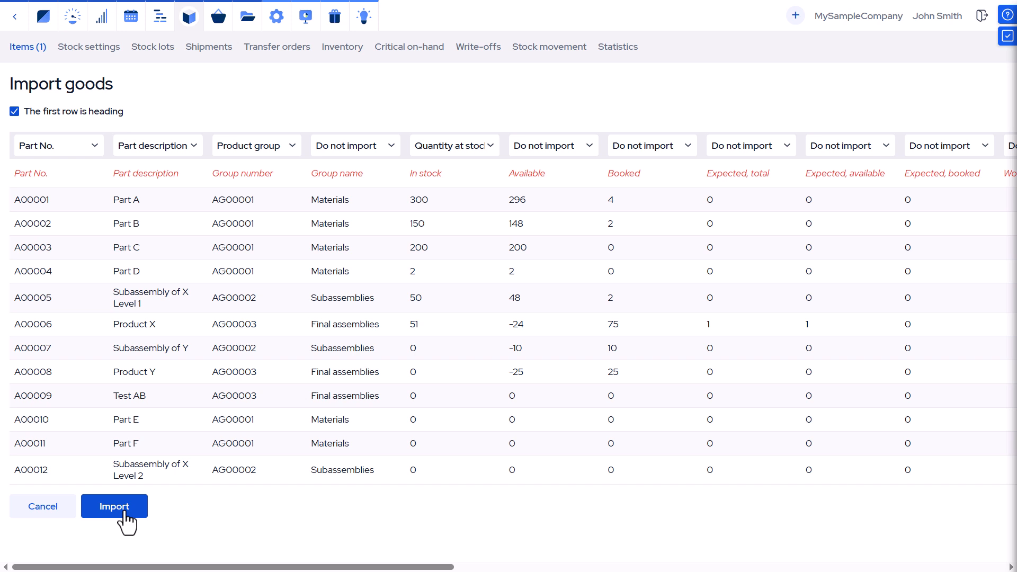
left_click(123, 511)
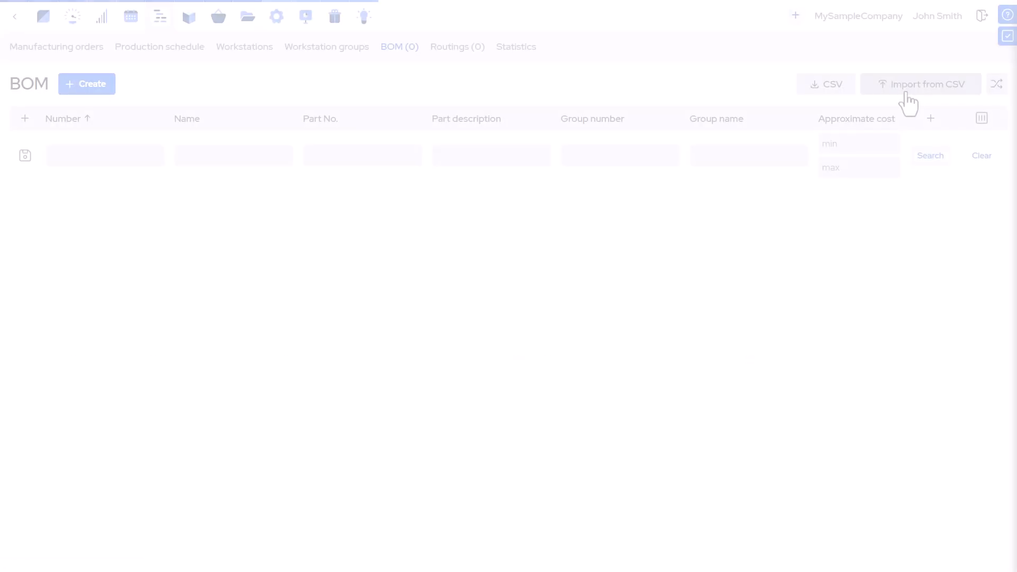
Step: Import the bills of materials from a CSV file
left_click(907, 95)
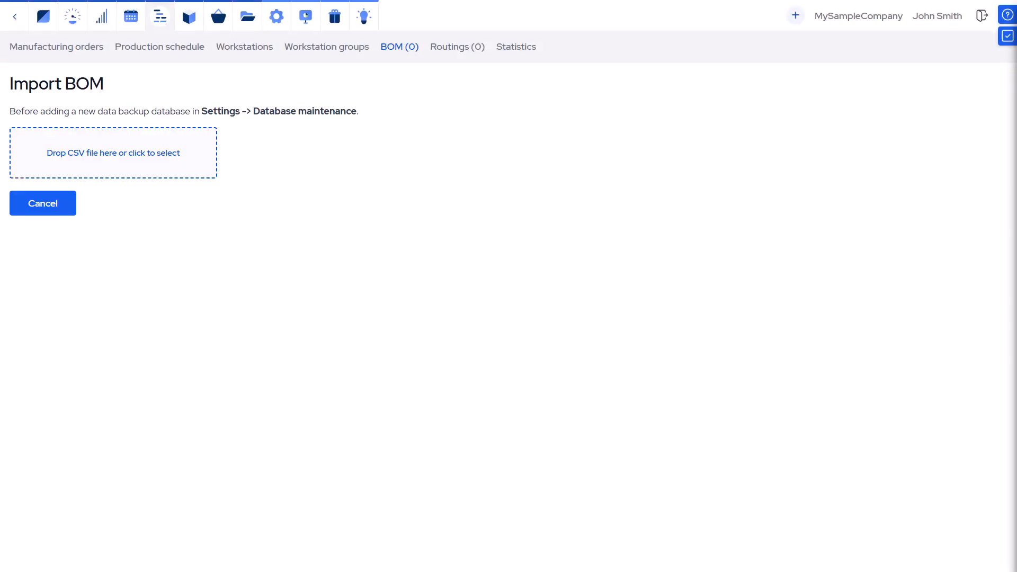
left_click_drag(34, 142, 123, 158)
scroll(95, 312, "down", 5)
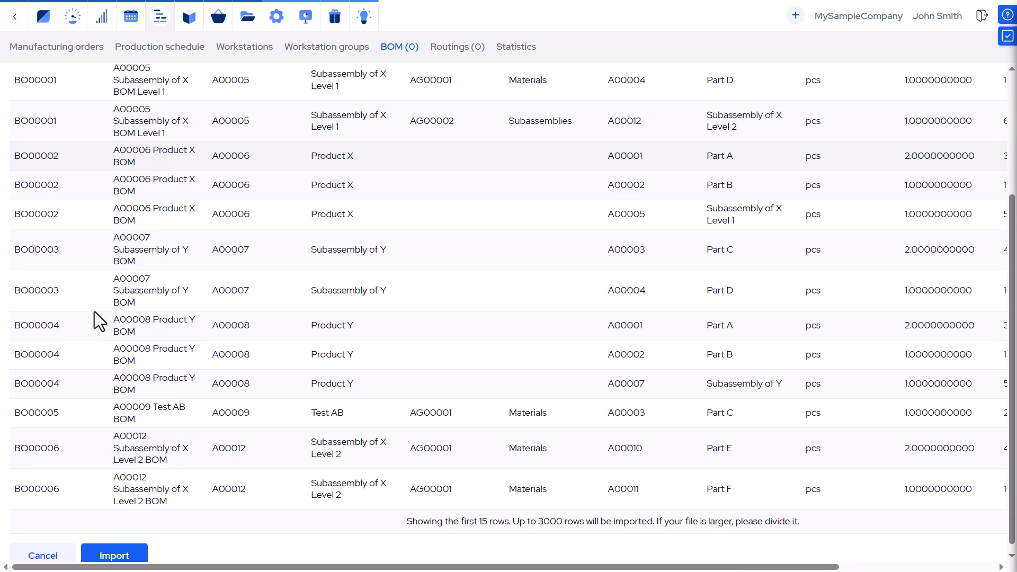
left_click(118, 540)
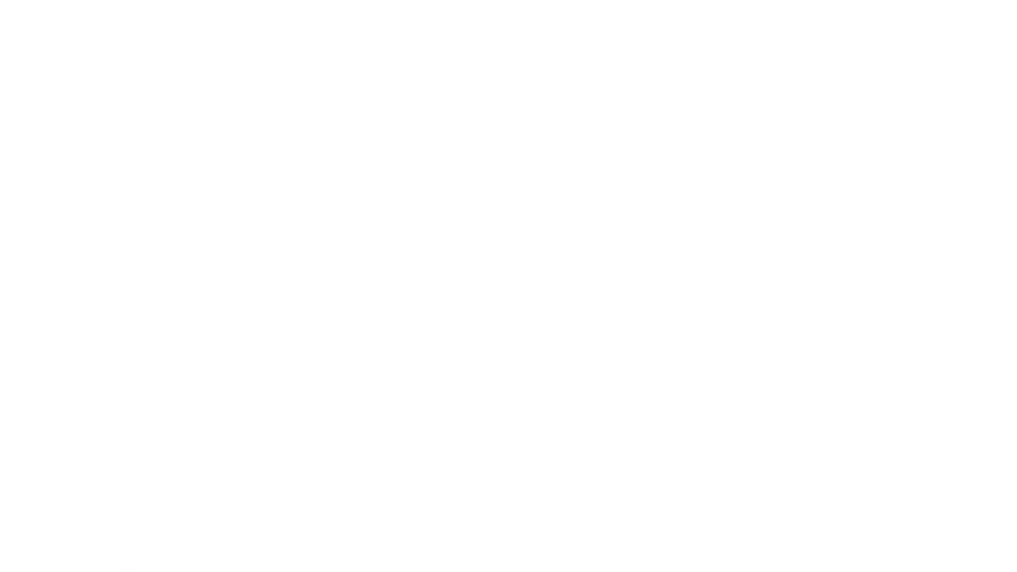
Step: Import the routings from a CSV file with the first row as heading and the first column mapped to Routing number
left_click_drag(12, 157, 62, 163)
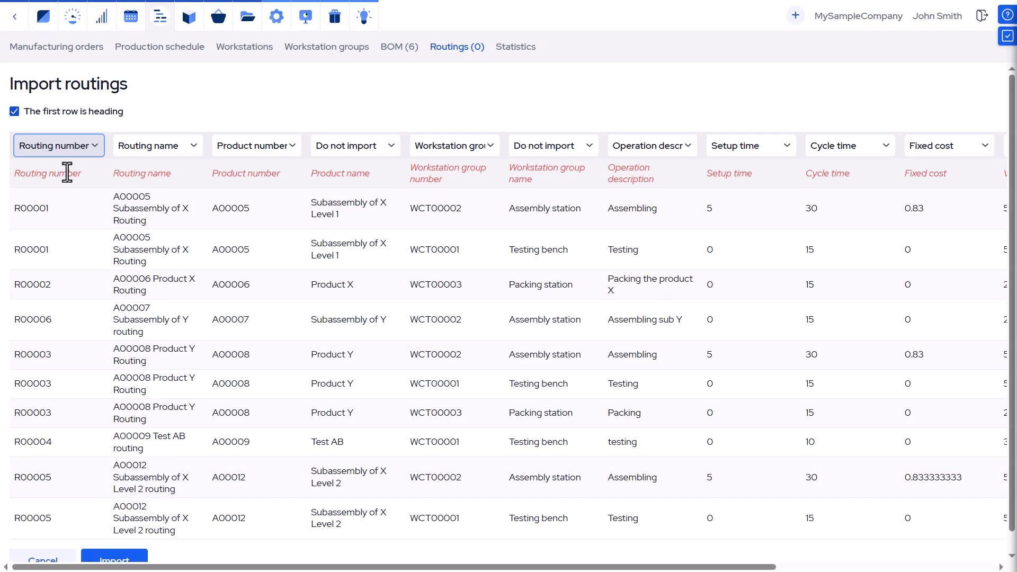
scroll(161, 240, "down", 1)
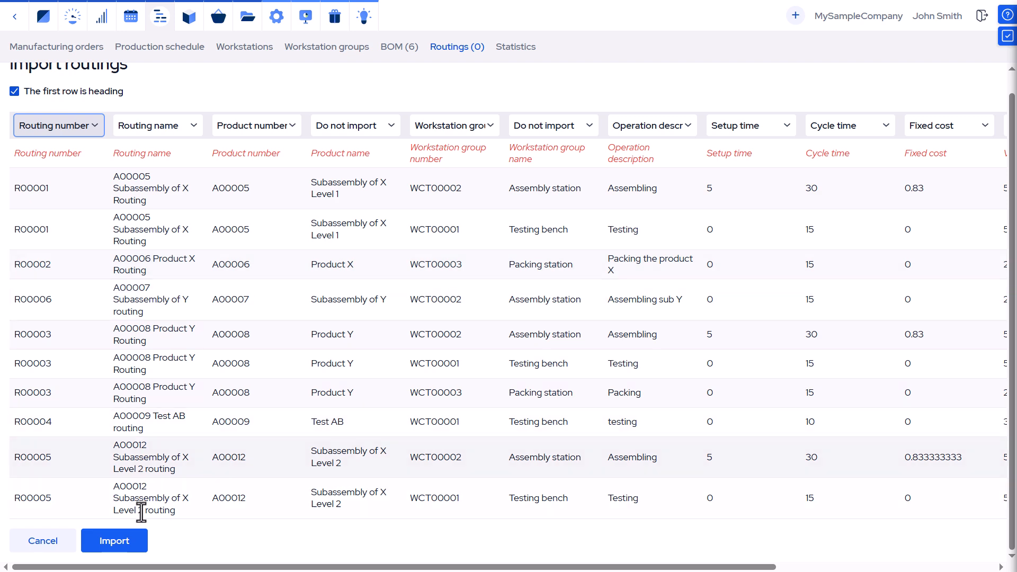
left_click(134, 539)
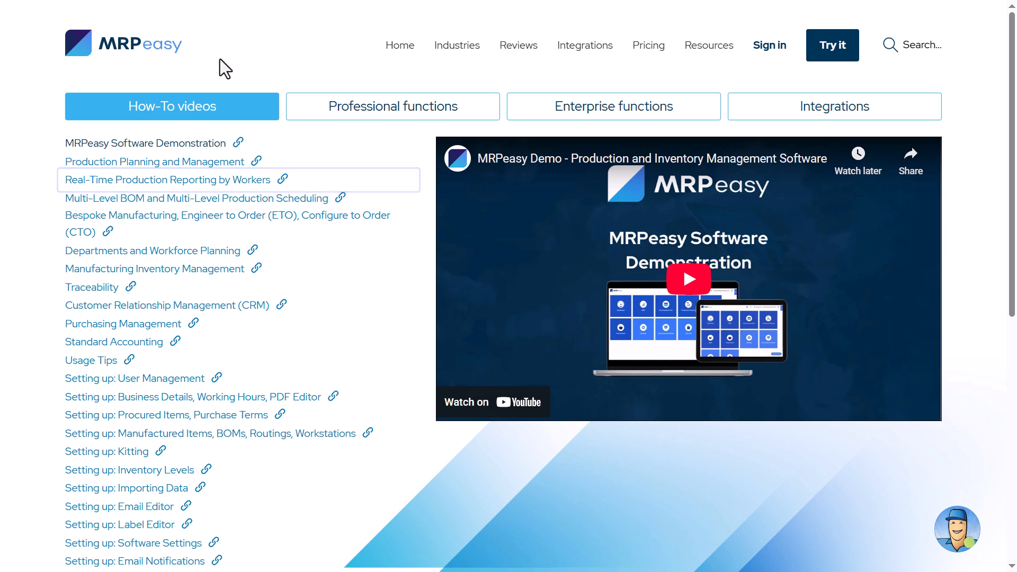
Step: Browse the demo video lists for Professional functions, Enterprise functions and Integrations on the MRPeasy website
left_click(303, 106)
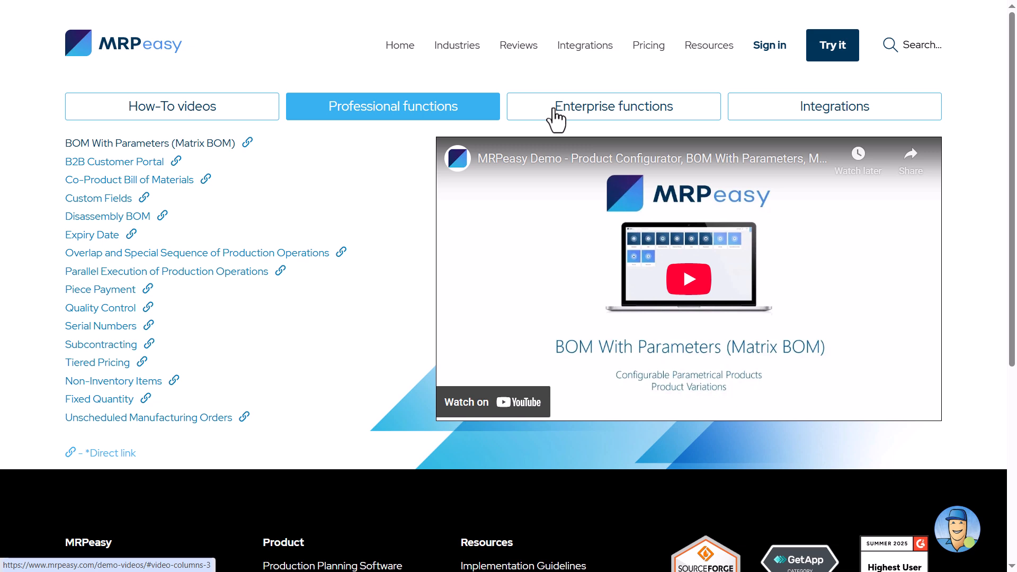
left_click(556, 117)
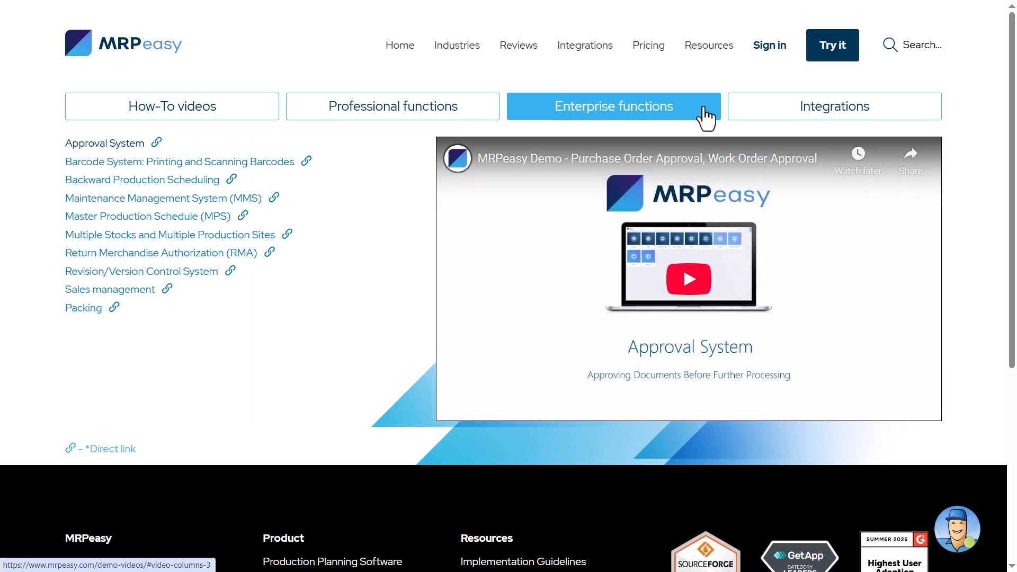
left_click(771, 114)
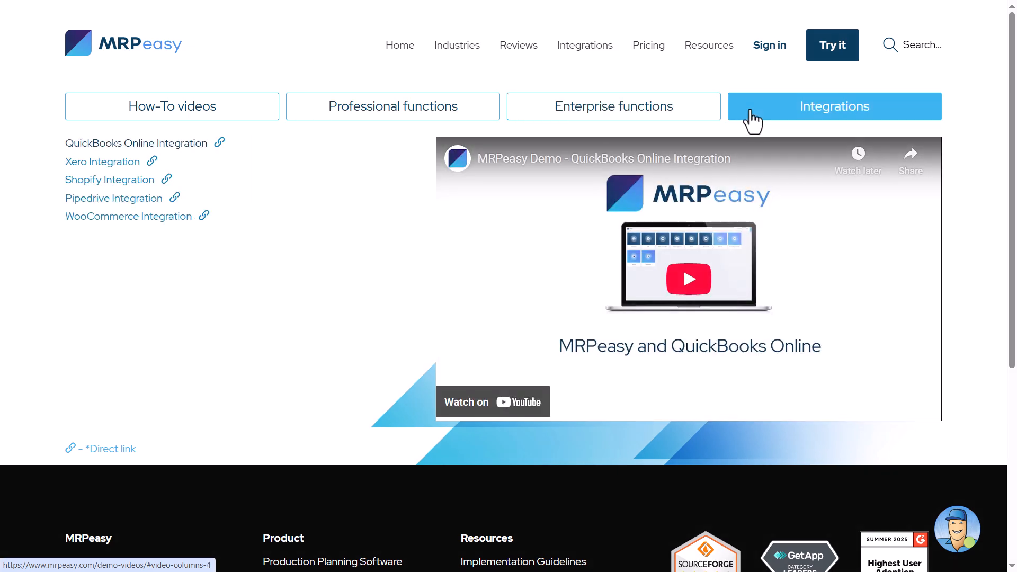